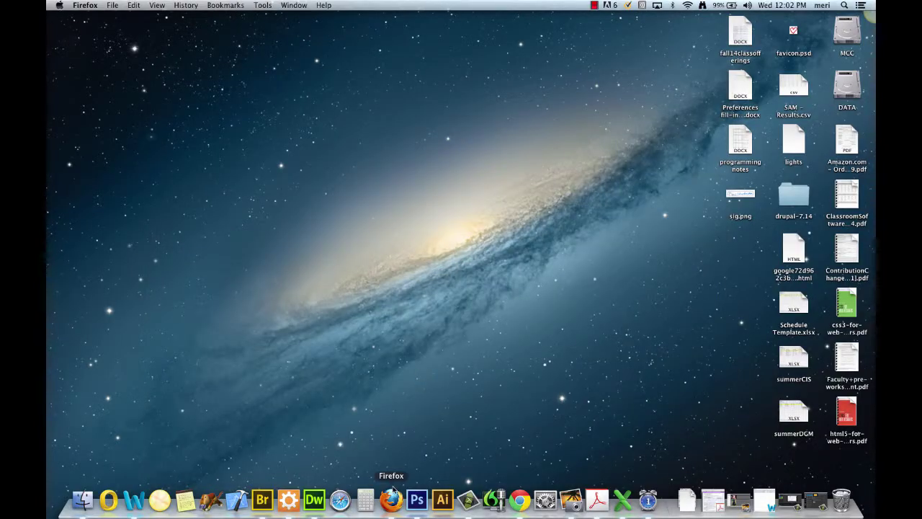
# Bring Firefox forward to show the Lab 8 discussion's Programming Lab rubric details.
pyautogui.click(394, 493)
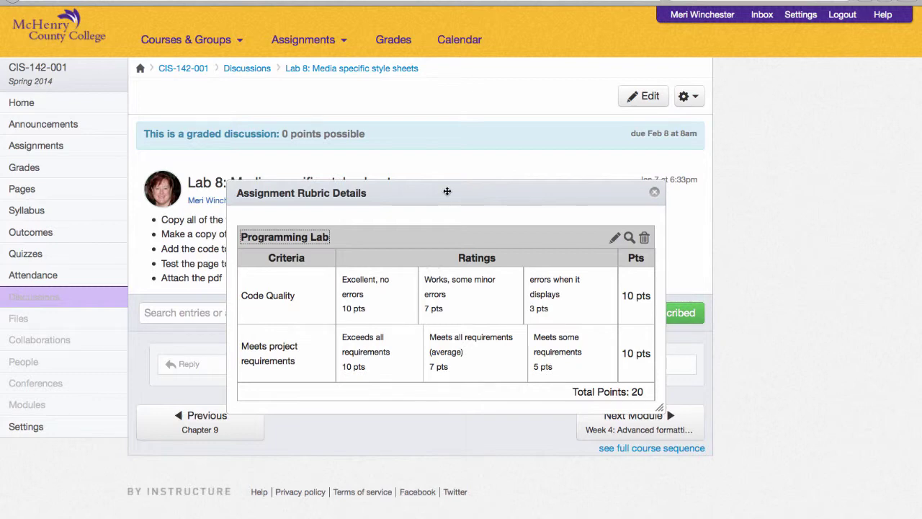
# Drag the Assignment Rubric Details box higher up the Lab 8 page.
pyautogui.moveTo(447, 191); pyautogui.dragTo(445, 149)
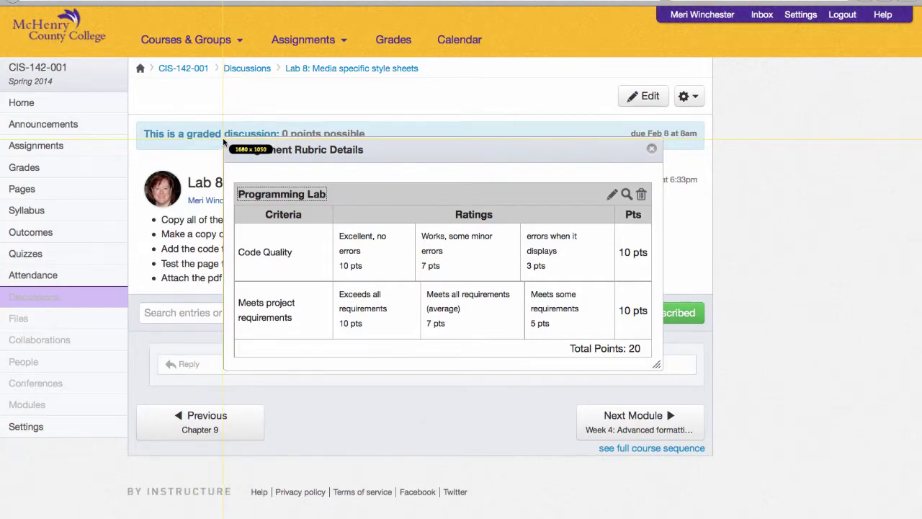
# Capture the Programming Lab rubric box in Jing and save it to the Desktop as 'programminglab'.
pyautogui.moveTo(224, 139); pyautogui.dragTo(663, 372)
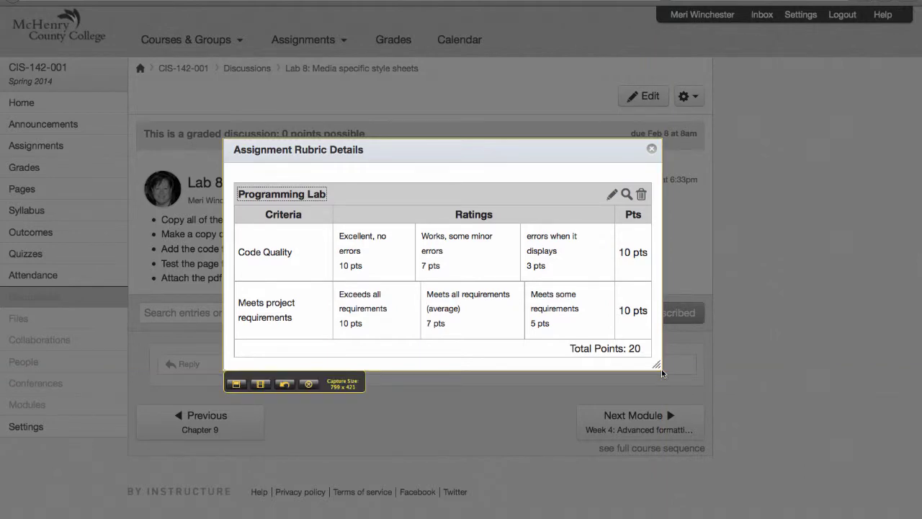
pyautogui.click(260, 384)
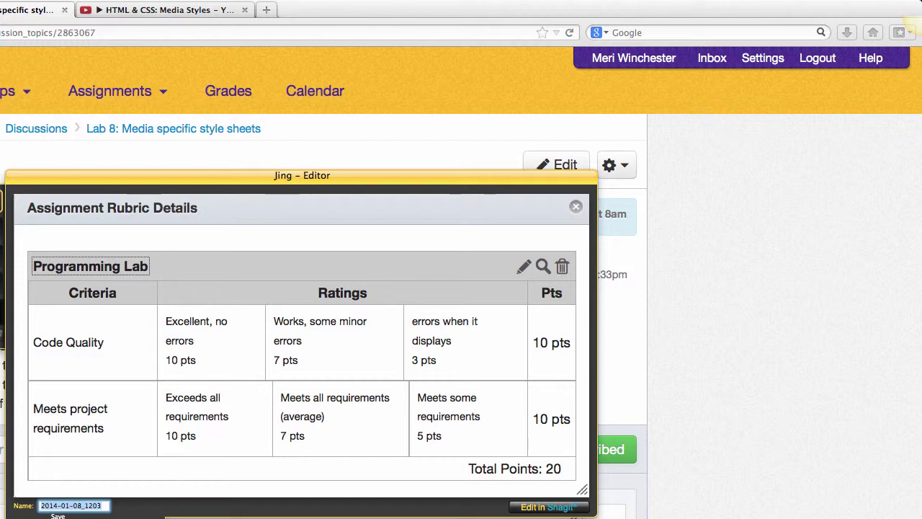
pyautogui.write('programming')
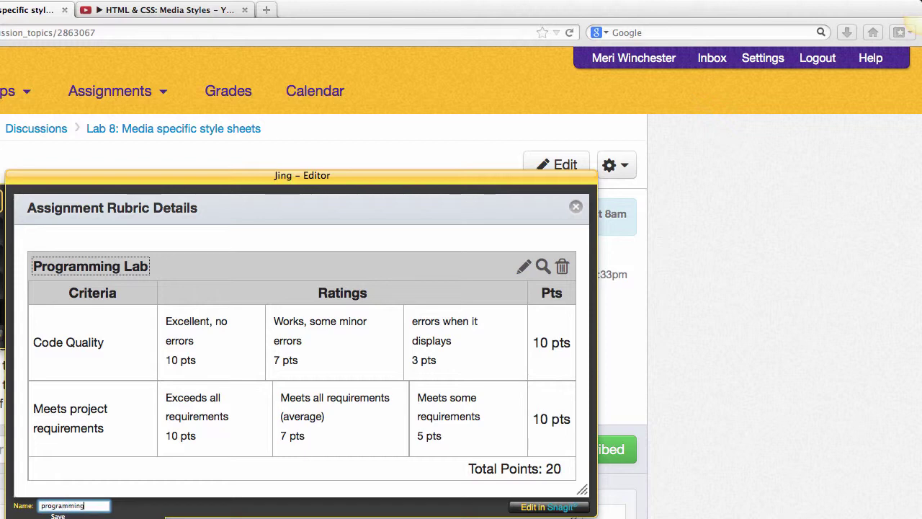
pyautogui.write('lab')
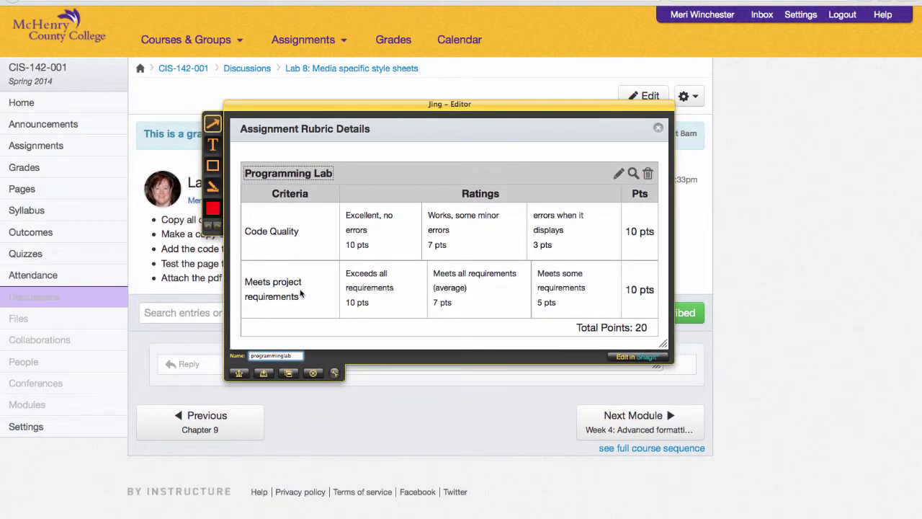
pyautogui.click(262, 374)
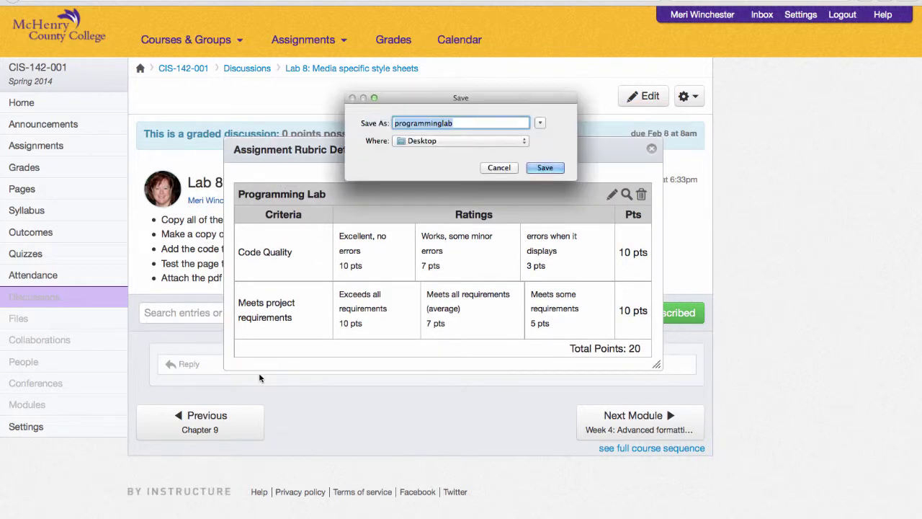
pyautogui.click(547, 168)
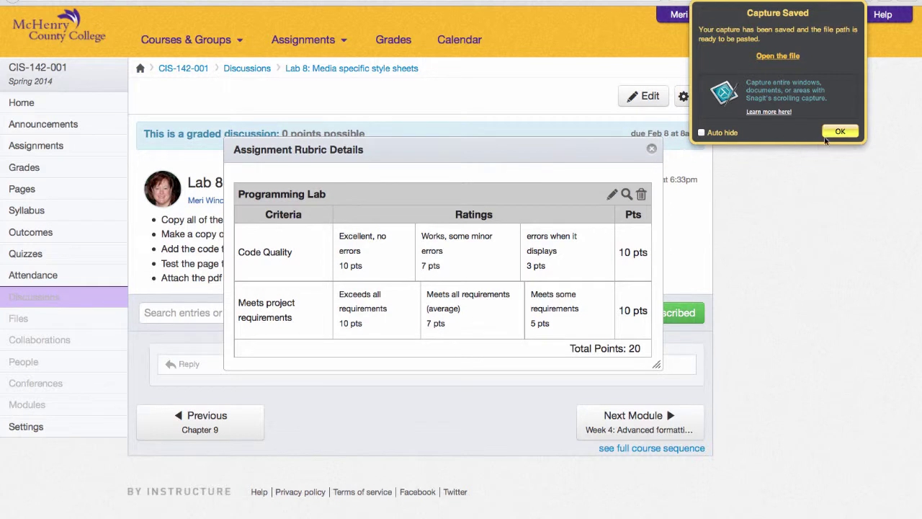
pyautogui.click(839, 132)
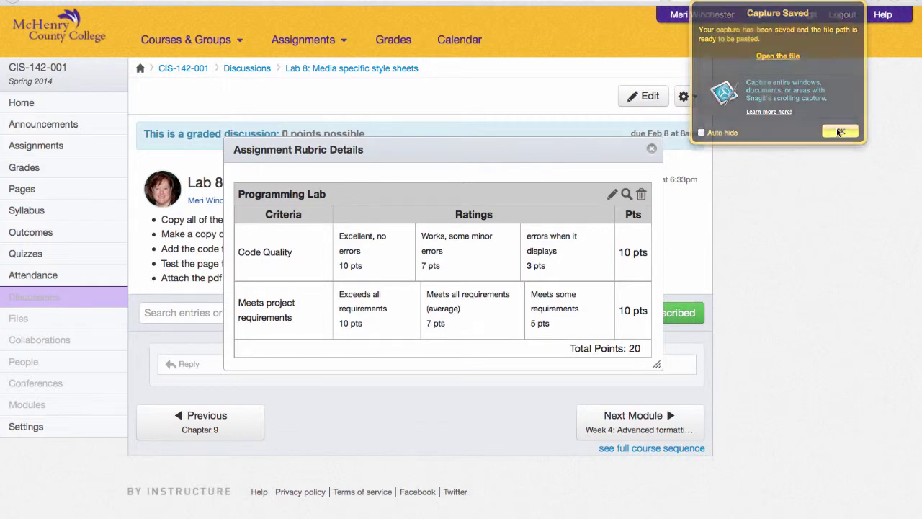
# Close the rubric box, edit Lab 8, and add an empty paragraph below the bulleted instructions.
pyautogui.click(653, 149)
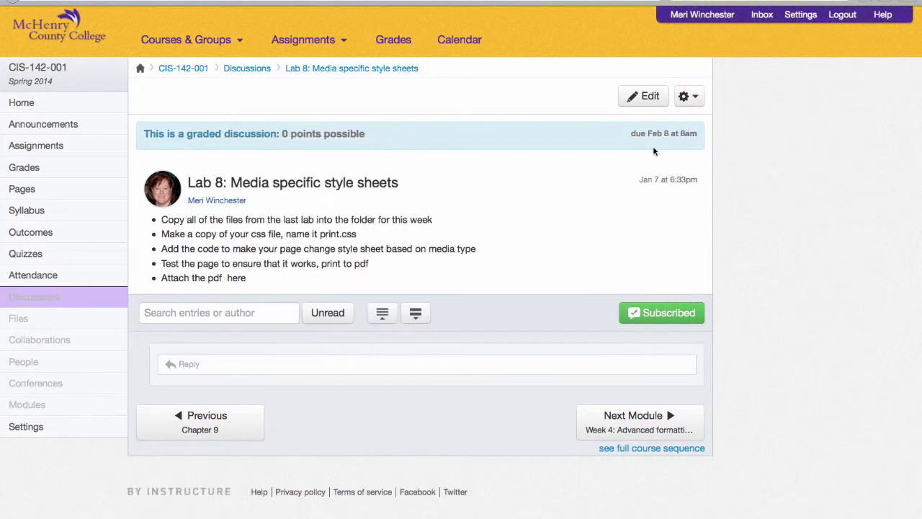
pyautogui.click(653, 98)
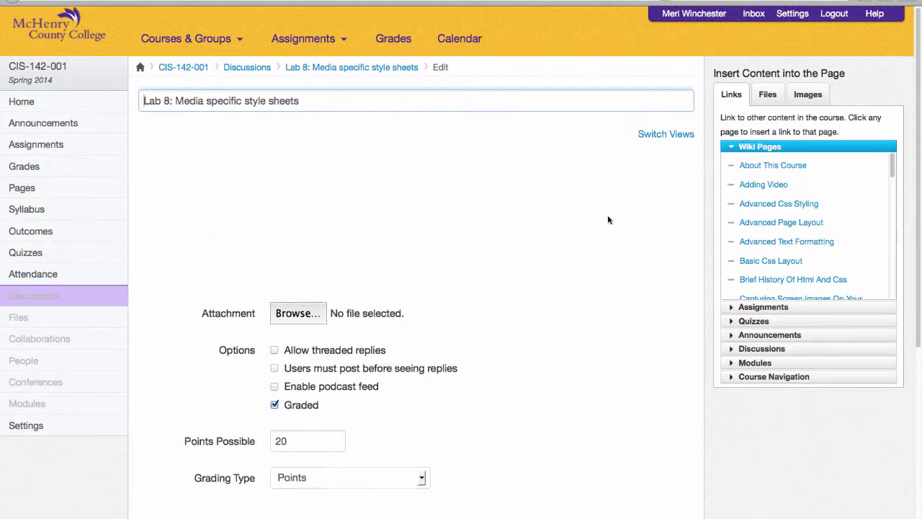
pyautogui.scroll(-3, 605, 220)
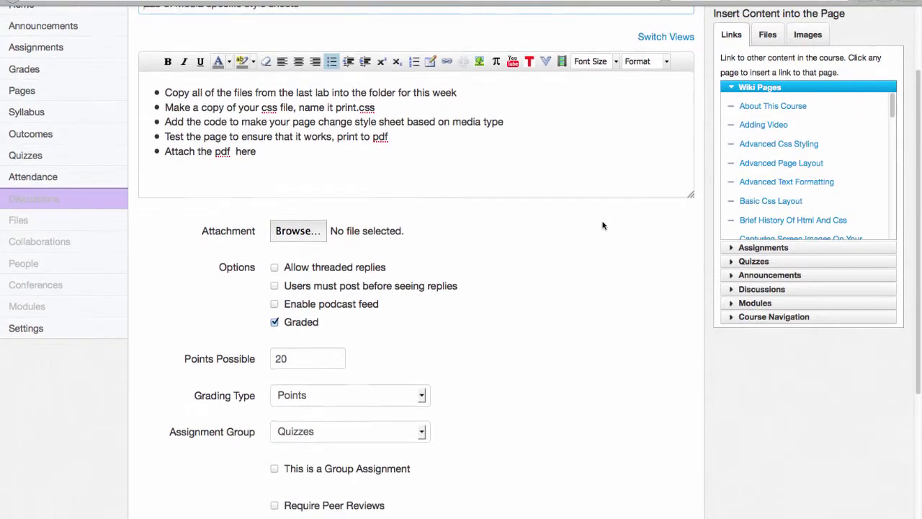
pyautogui.scroll(2, 603, 225)
pyautogui.click(532, 241)
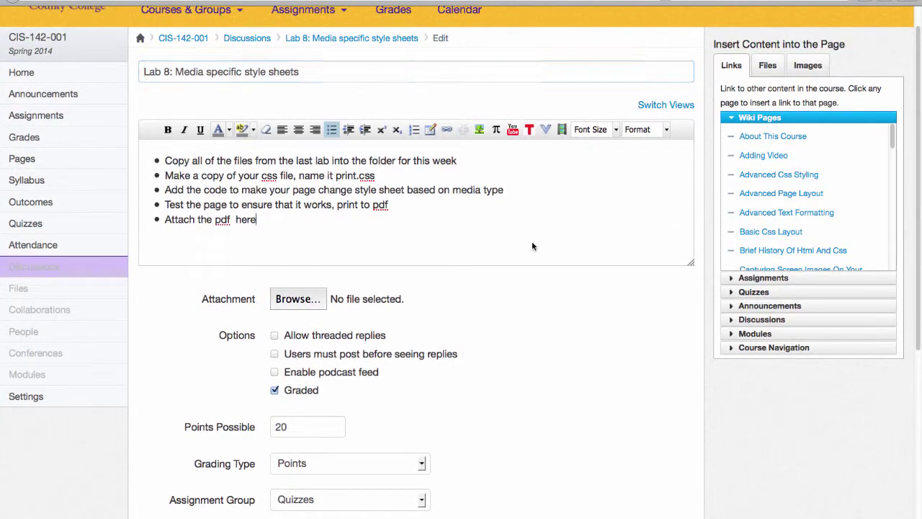
pyautogui.press('Return')
pyautogui.press('Return')
pyautogui.press('Return')
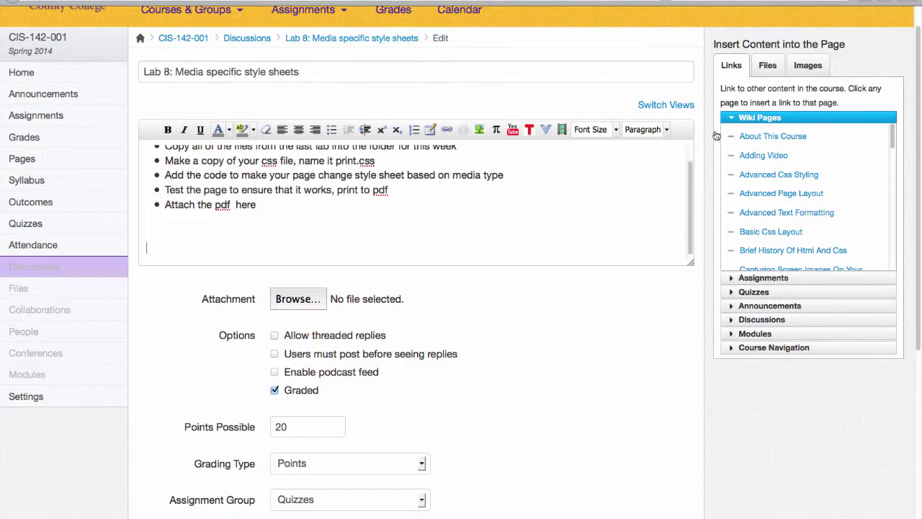
# Choose programminglab.png from the Desktop as a new image to upload.
pyautogui.click(805, 67)
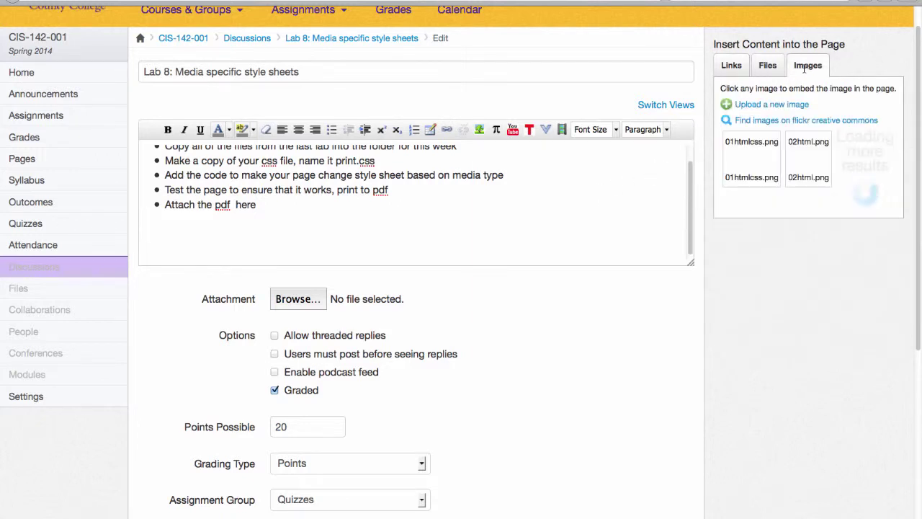
pyautogui.click(768, 105)
pyautogui.click(756, 138)
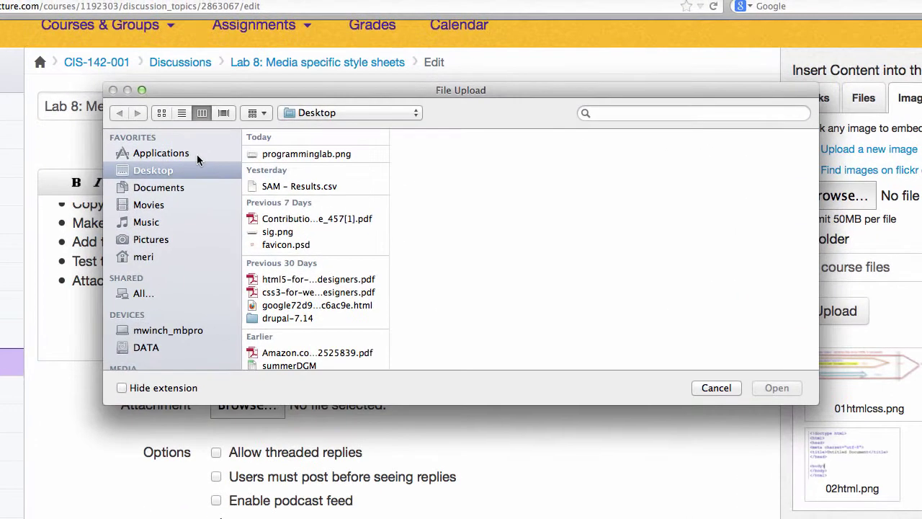
pyautogui.click(159, 175)
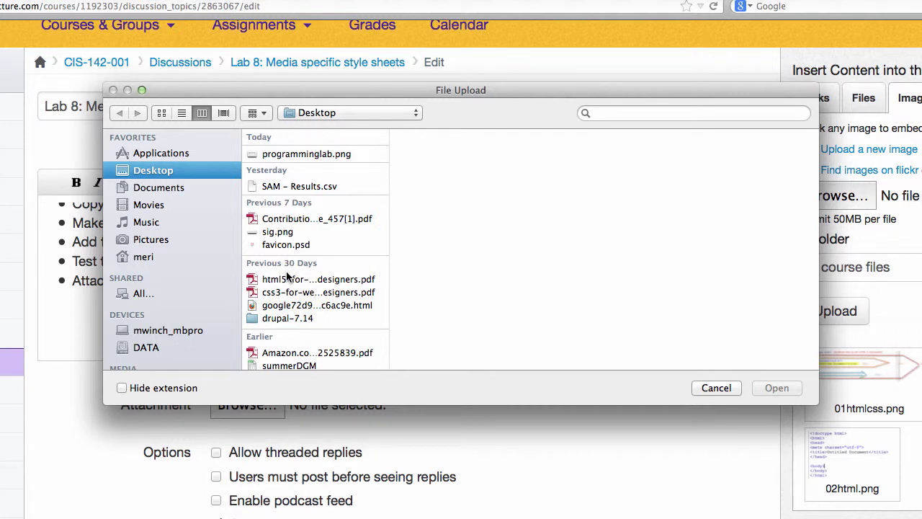
pyautogui.scroll(-5, 287, 274)
pyautogui.scroll(5, 287, 277)
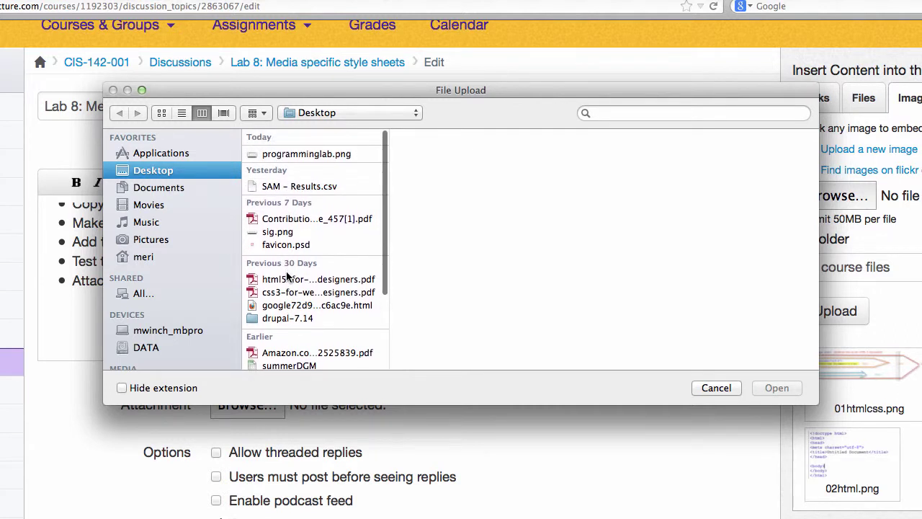
pyautogui.click(316, 155)
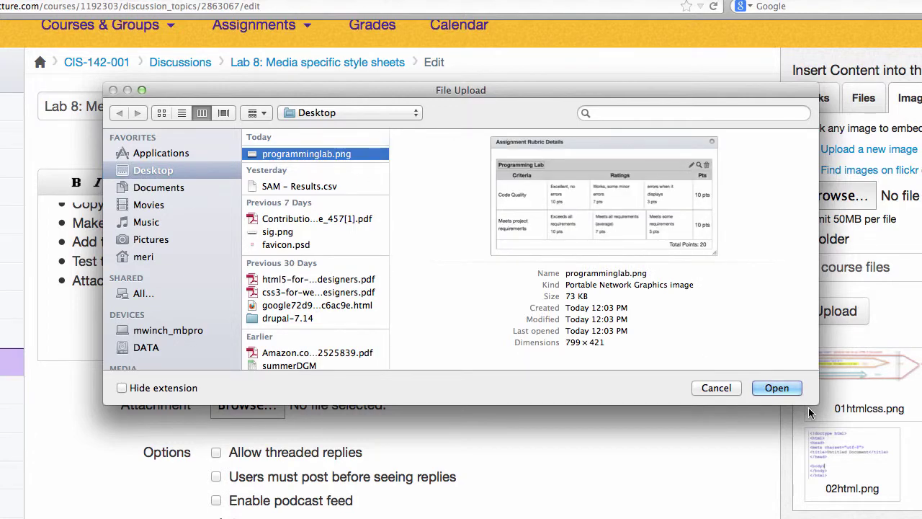
# Upload and embed programminglab.png below the instructions, then save the discussion.
pyautogui.click(780, 389)
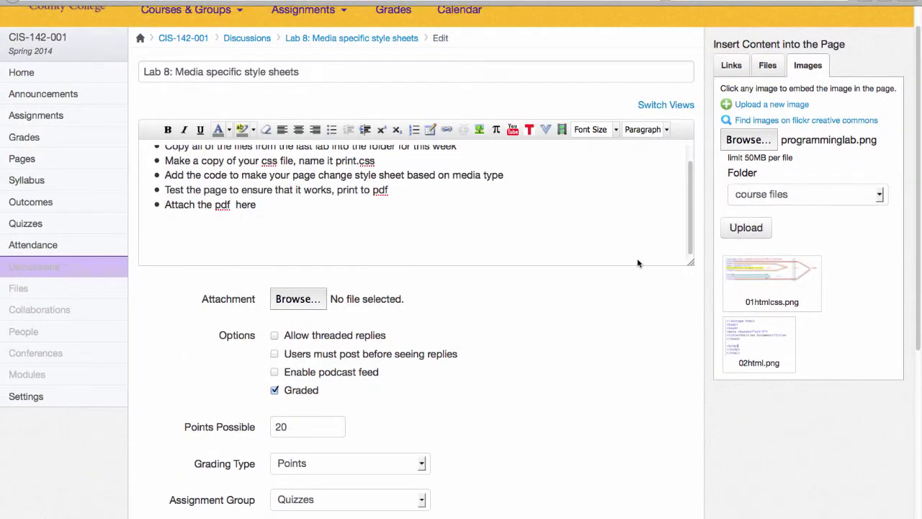
pyautogui.click(746, 227)
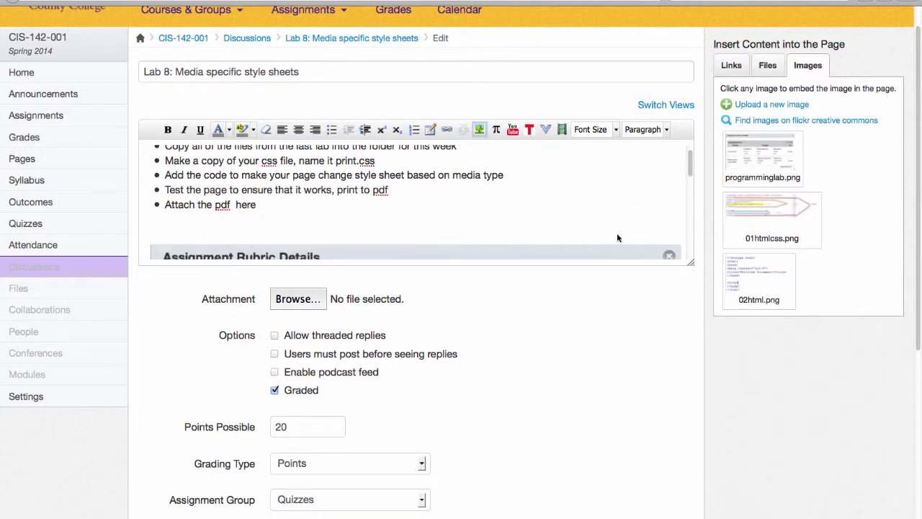
pyautogui.scroll(-5, 611, 281)
pyautogui.scroll(-1, 611, 284)
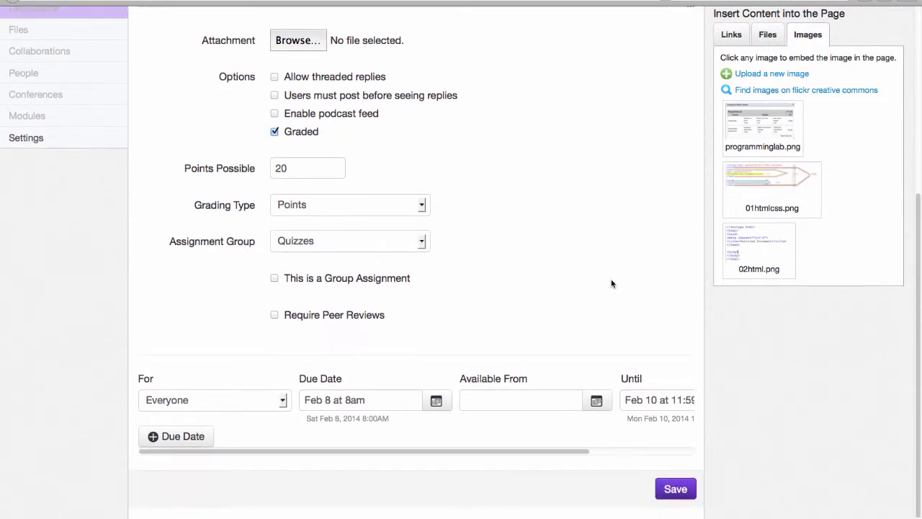
pyautogui.click(670, 490)
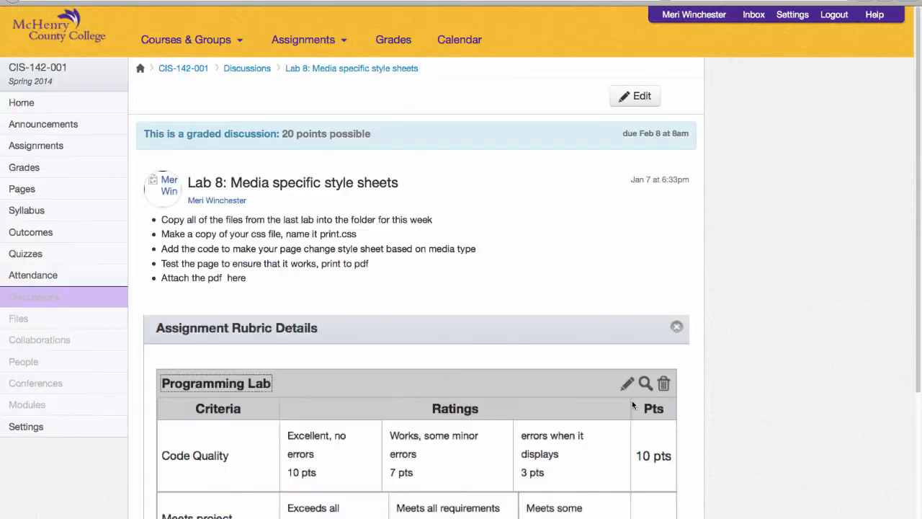
pyautogui.scroll(-3, 632, 405)
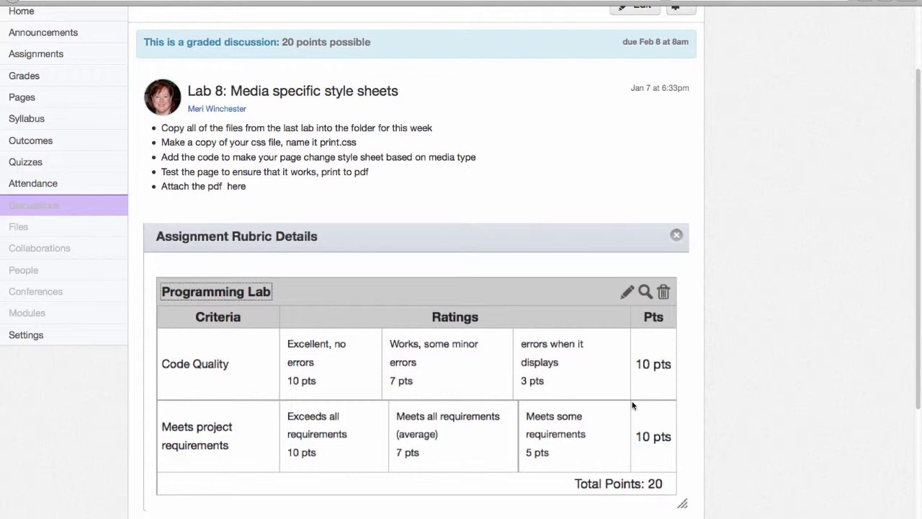
pyautogui.scroll(-1, 416, 380)
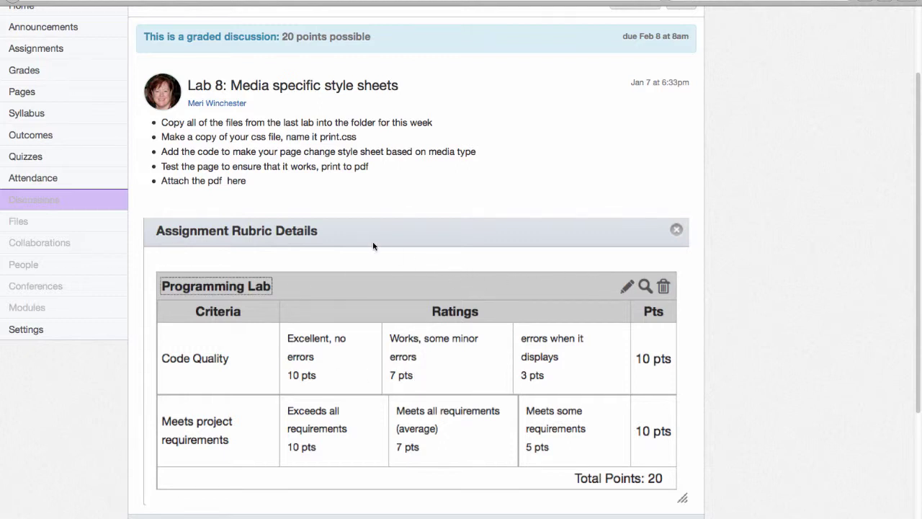
pyautogui.scroll(-5, 396, 234)
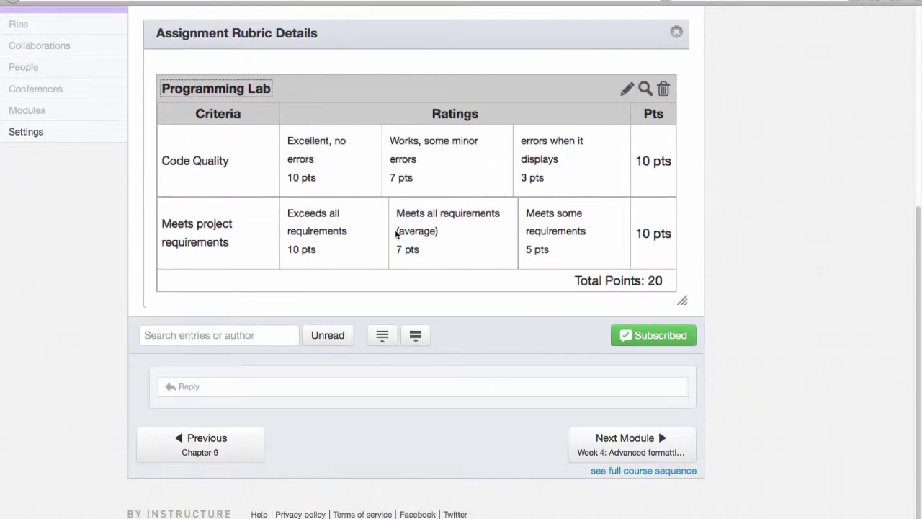
pyautogui.scroll(4, 396, 234)
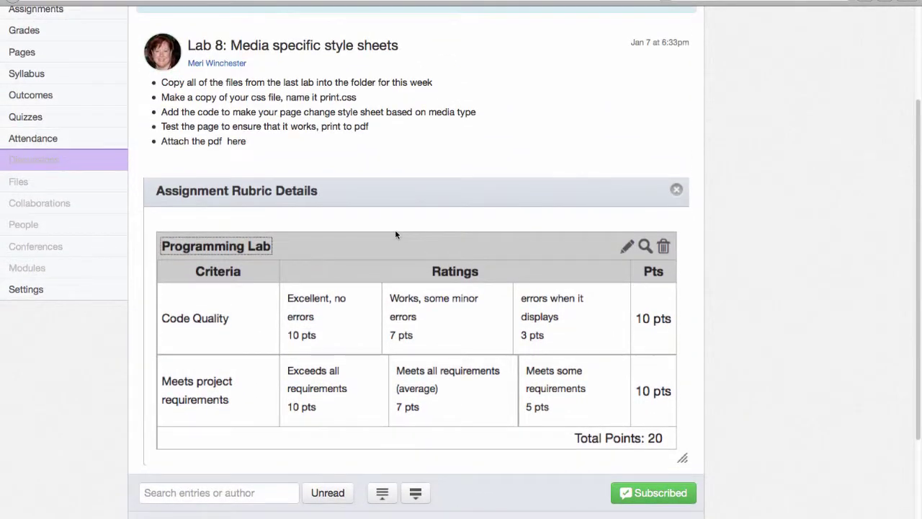